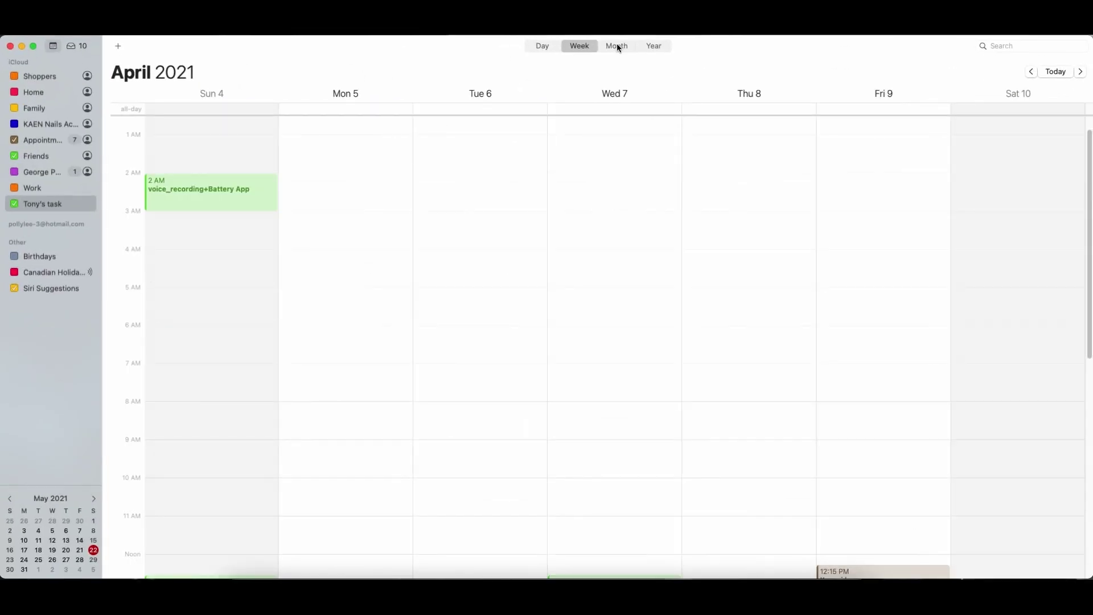
Scroll the week grid down to the evening events, then switch to the Month view.
scroll(562, 361, "down", 10)
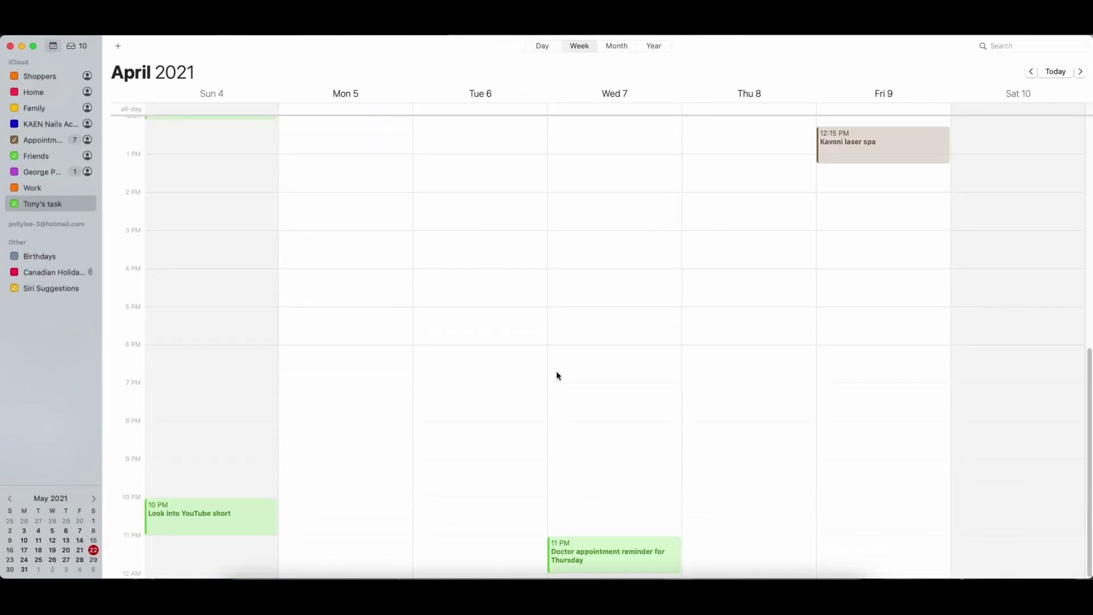
left_click(618, 46)
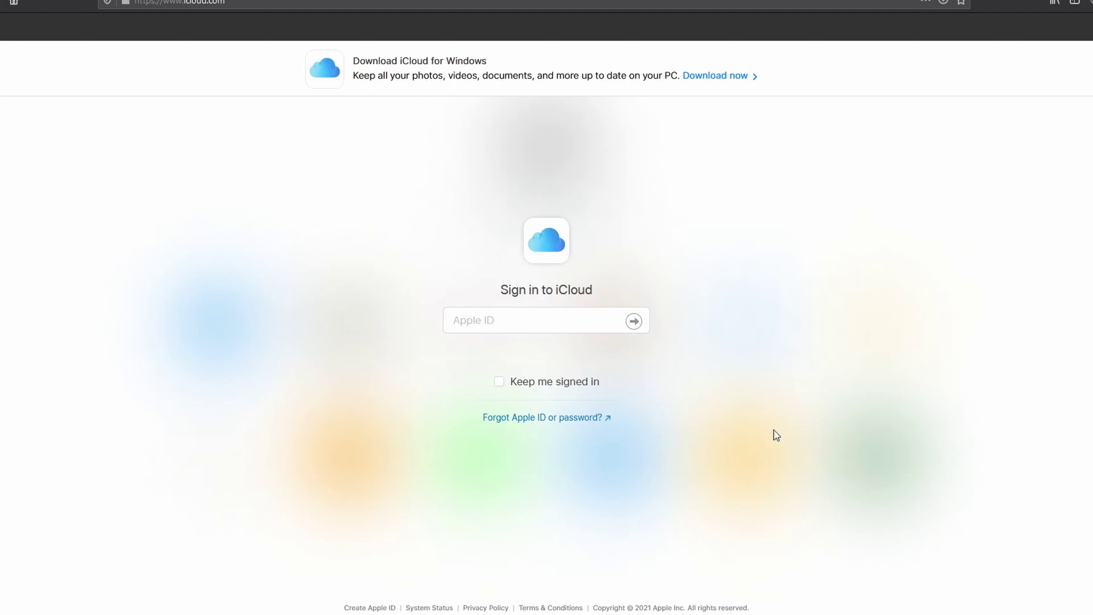
Sign in to iCloud.com with the Apple ID and password, then enter the two-factor code.
left_click(547, 318)
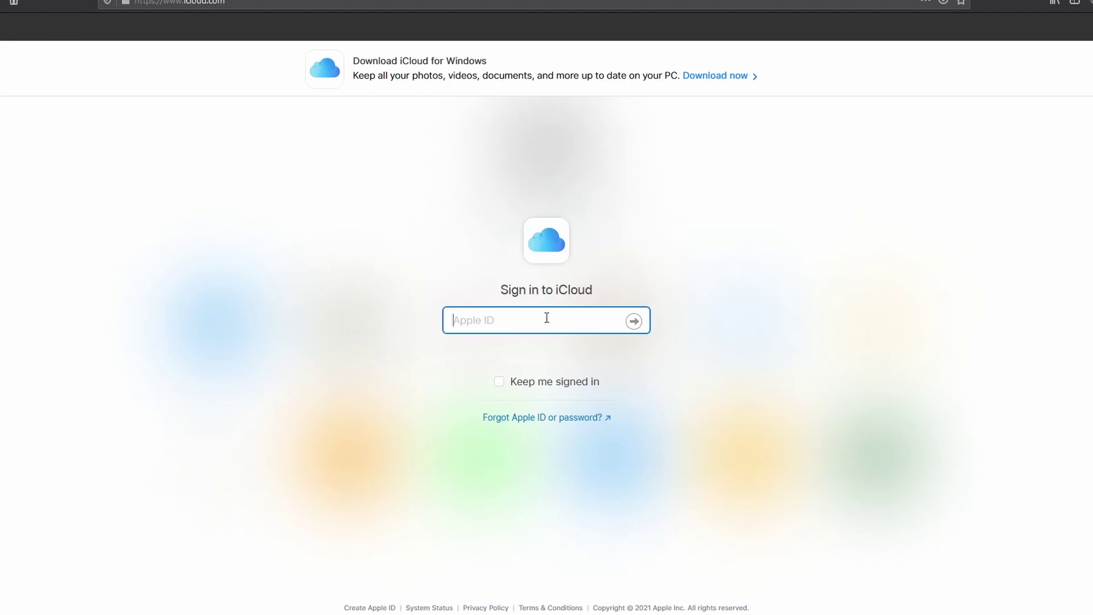
type("user@icloud.com")
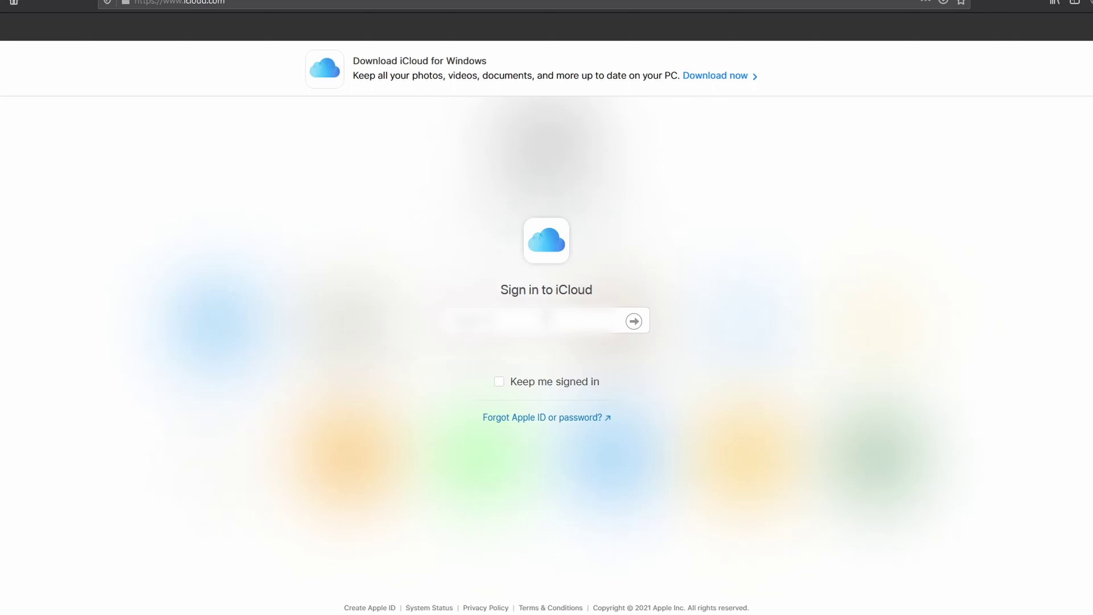
type("username")
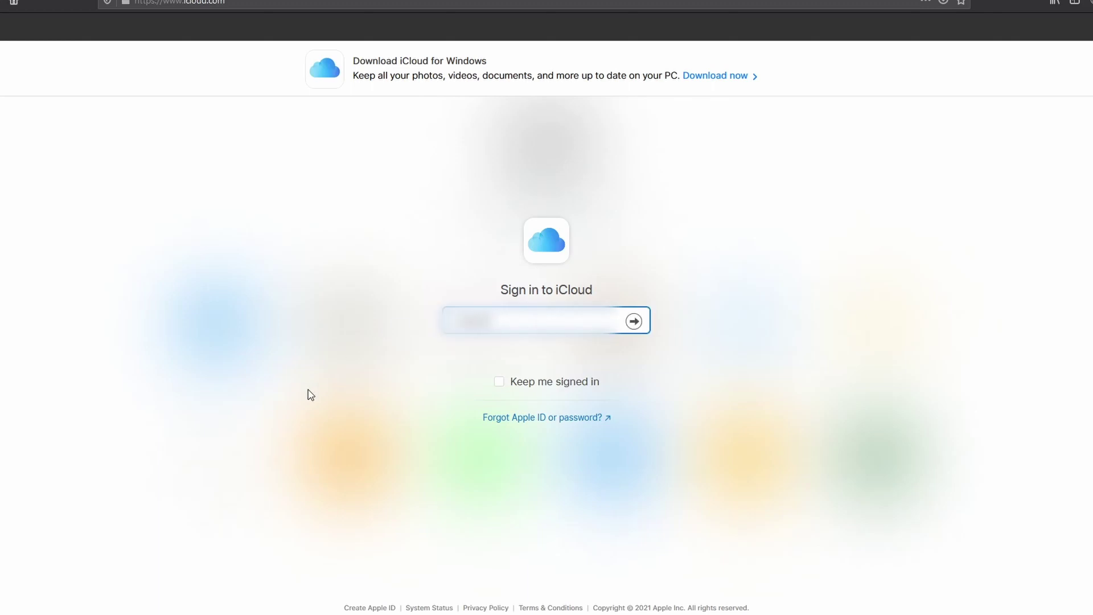
type("@icloud.com")
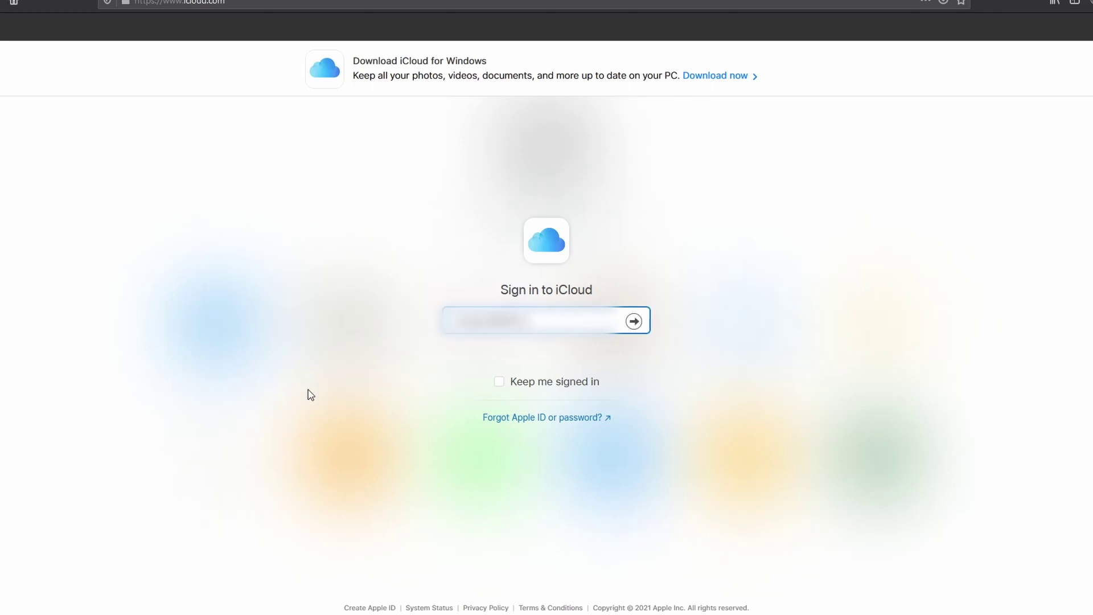
left_click(634, 322)
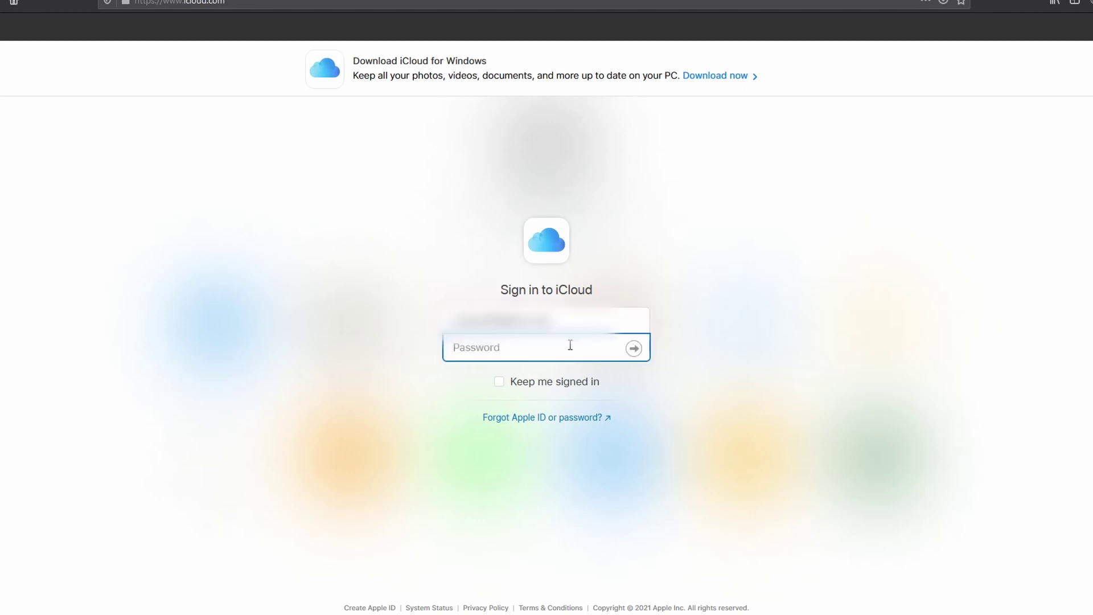
type("•••••••")
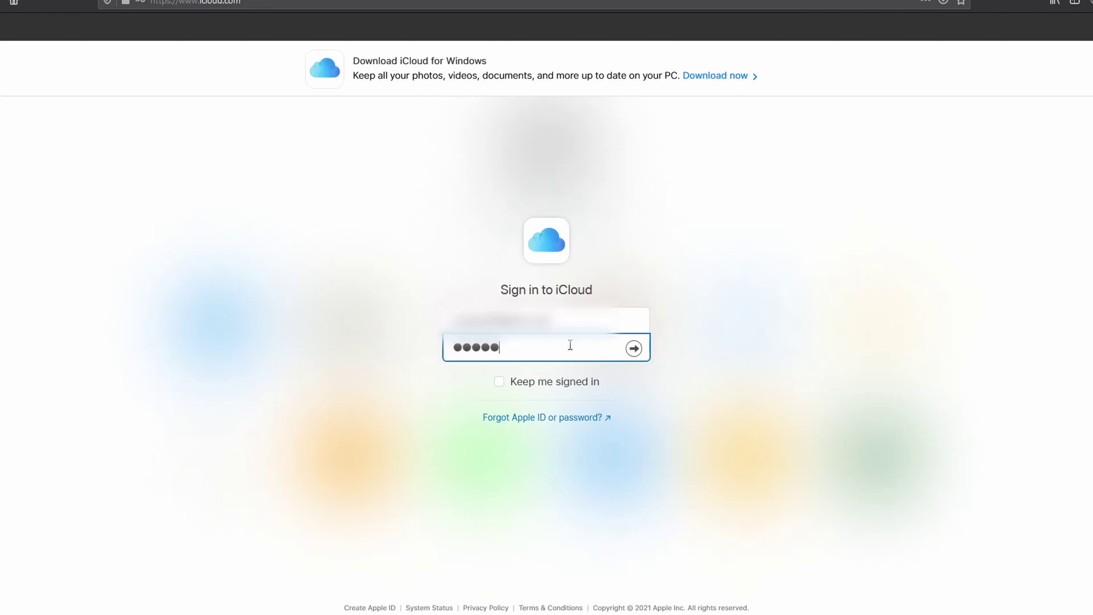
type("•••••••")
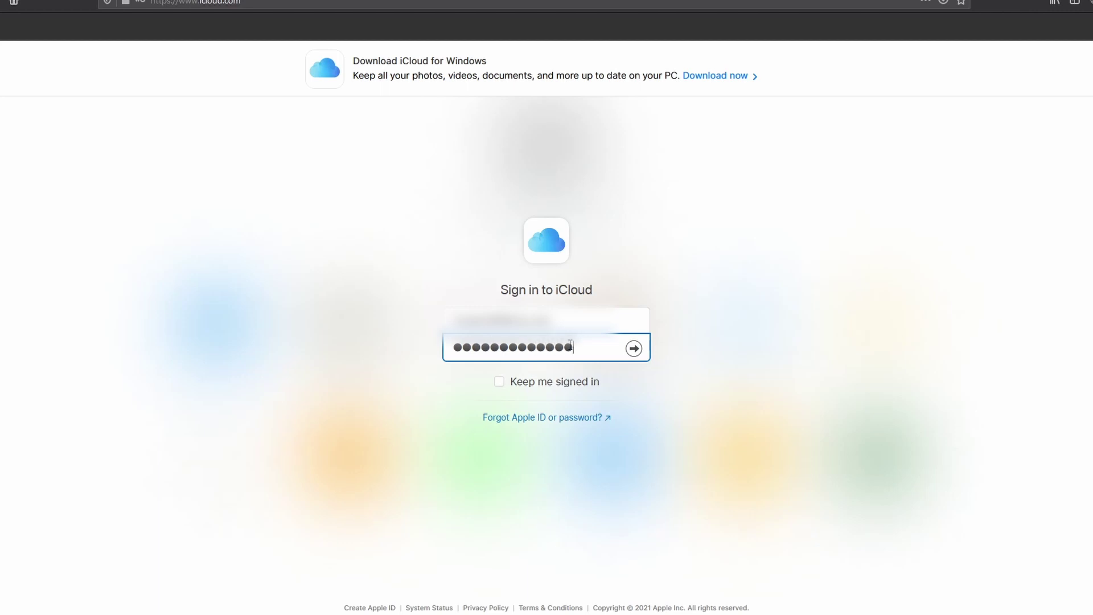
left_click(632, 348)
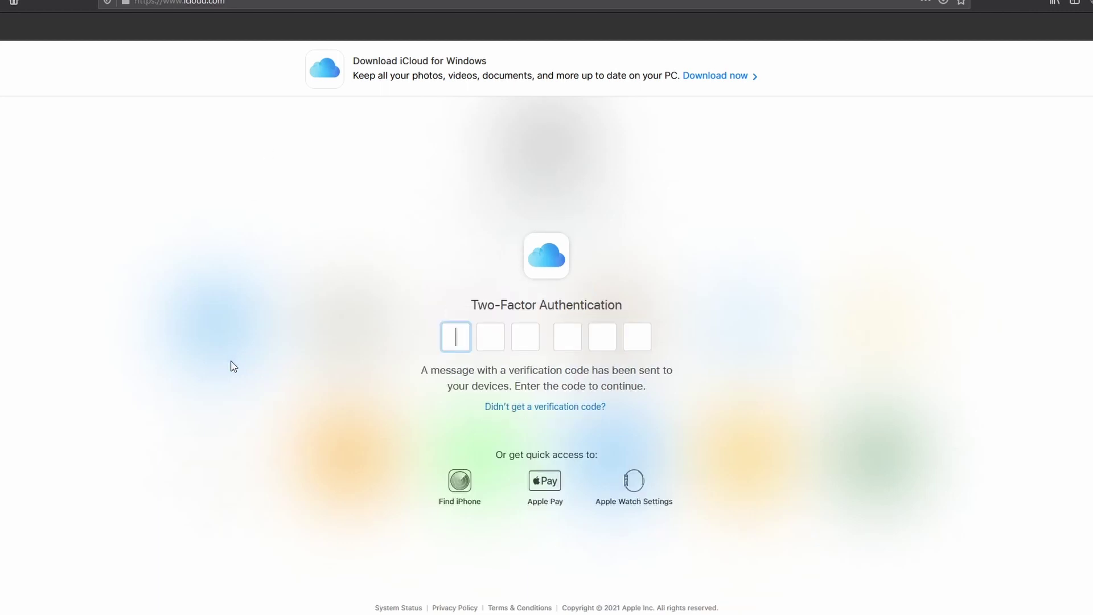
type("•••")
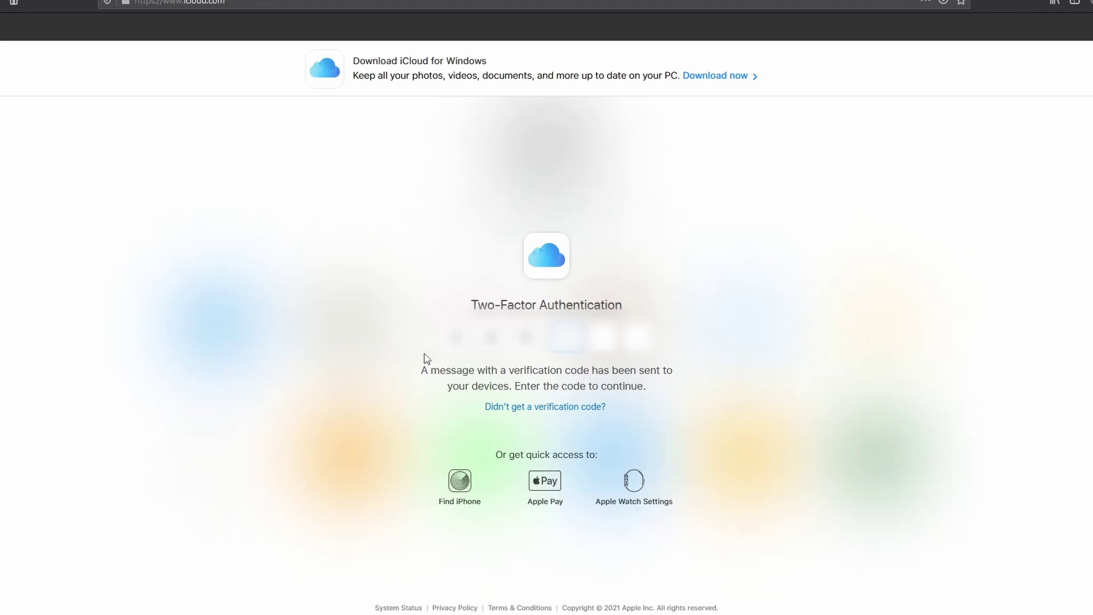
type("•••")
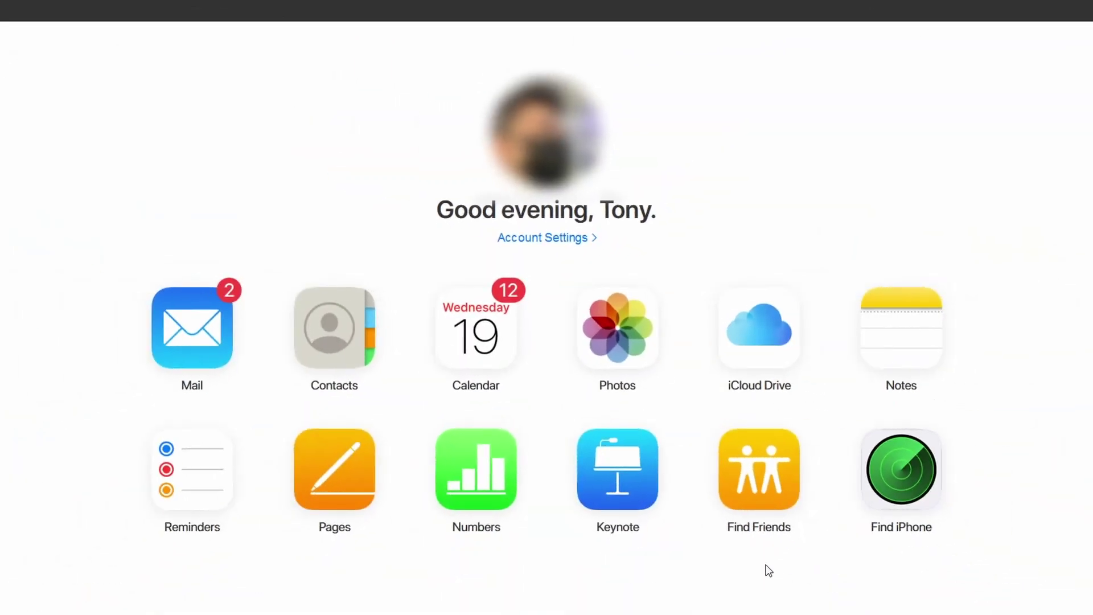
Open the Calendar app from the iCloud home page.
left_click(476, 348)
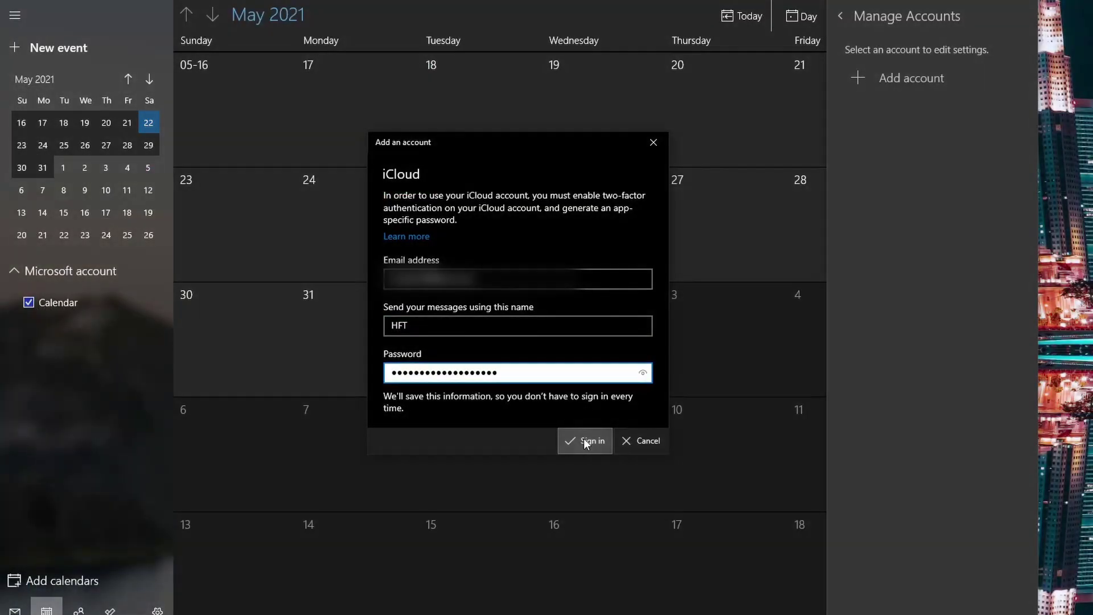
Submit the filled-in iCloud account form in Windows Calendar with Sign in.
left_click(586, 441)
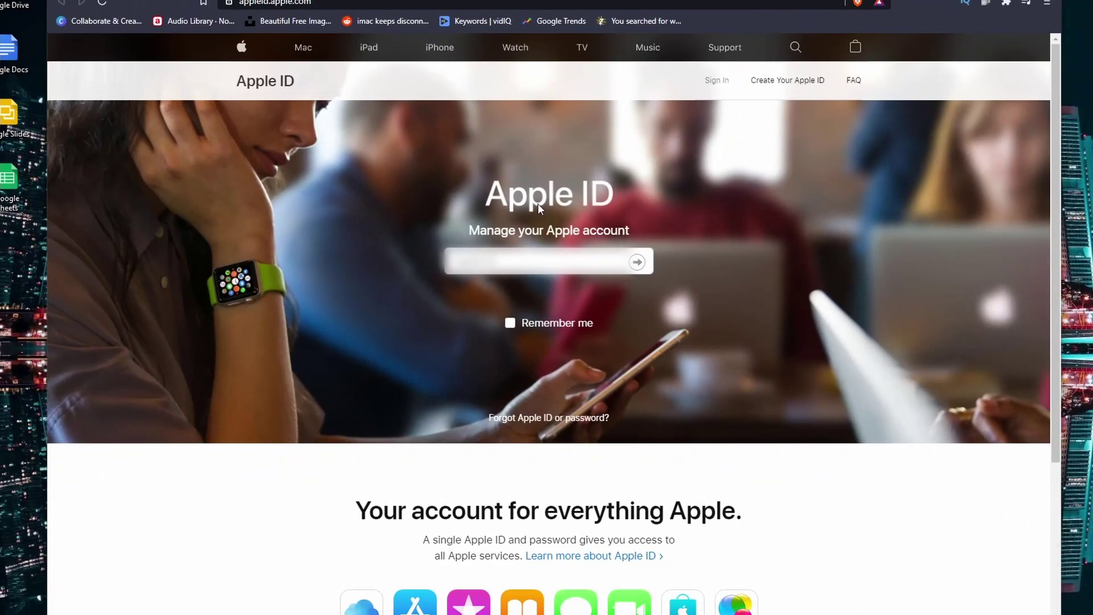
Enter the Apple ID and account password on appleid.apple.com.
left_click(538, 253)
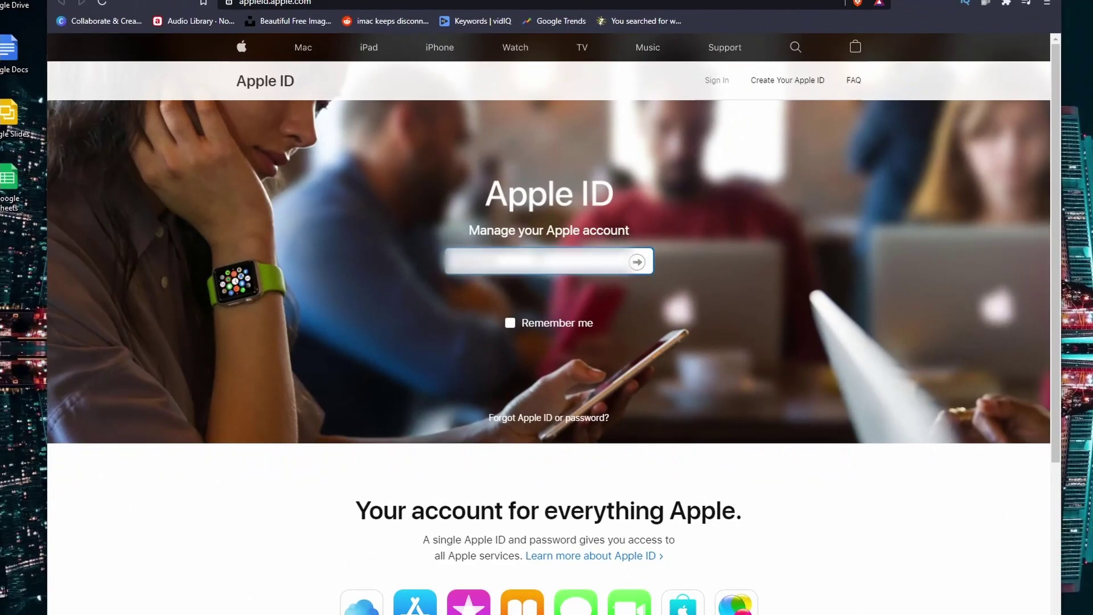
type("xxxxxxxxxxxx")
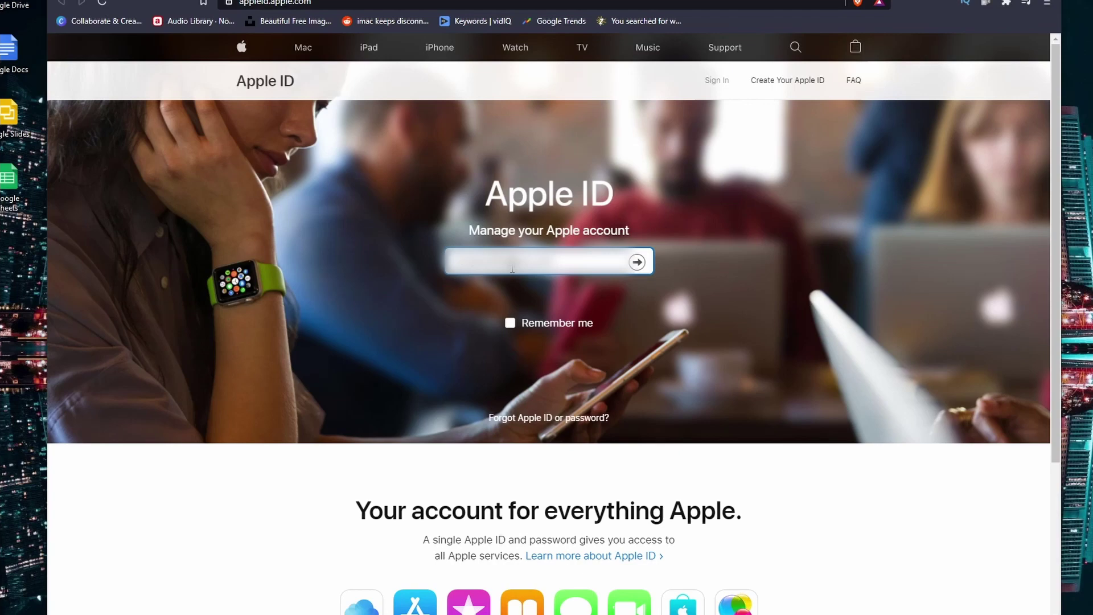
left_click(636, 262)
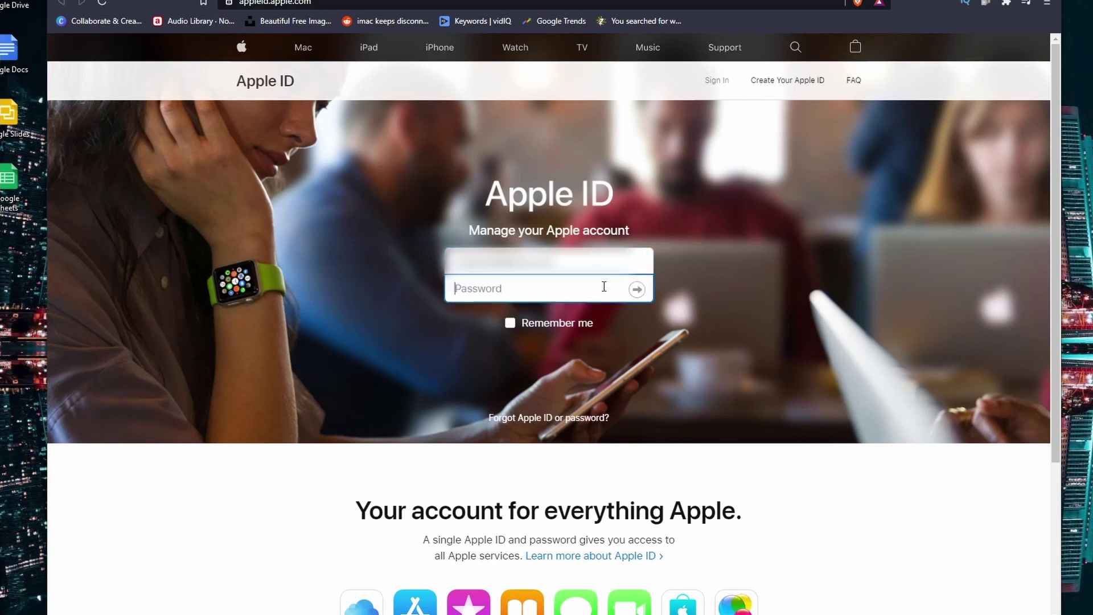
type("xxxxxxxxxx")
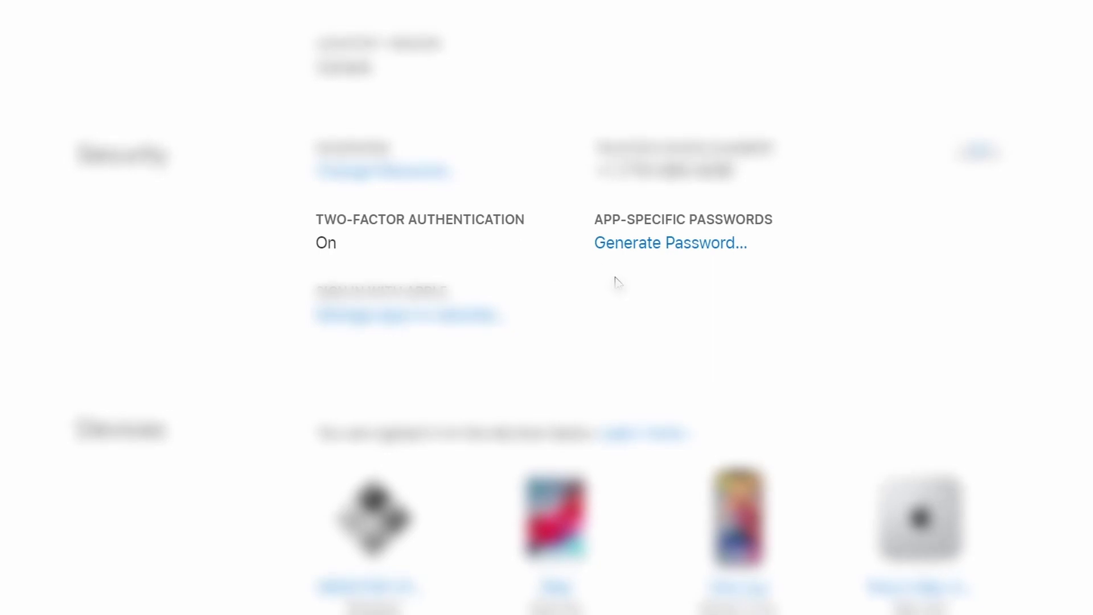
Generate a new app-specific password labelled 'calendar'.
left_click(700, 246)
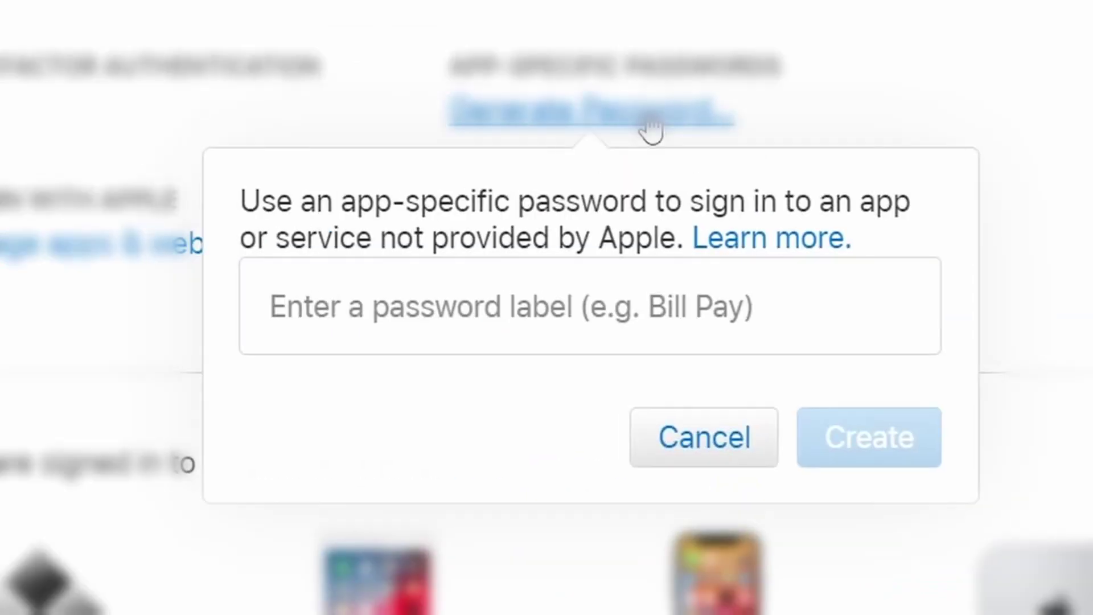
left_click(603, 286)
type("calendar")
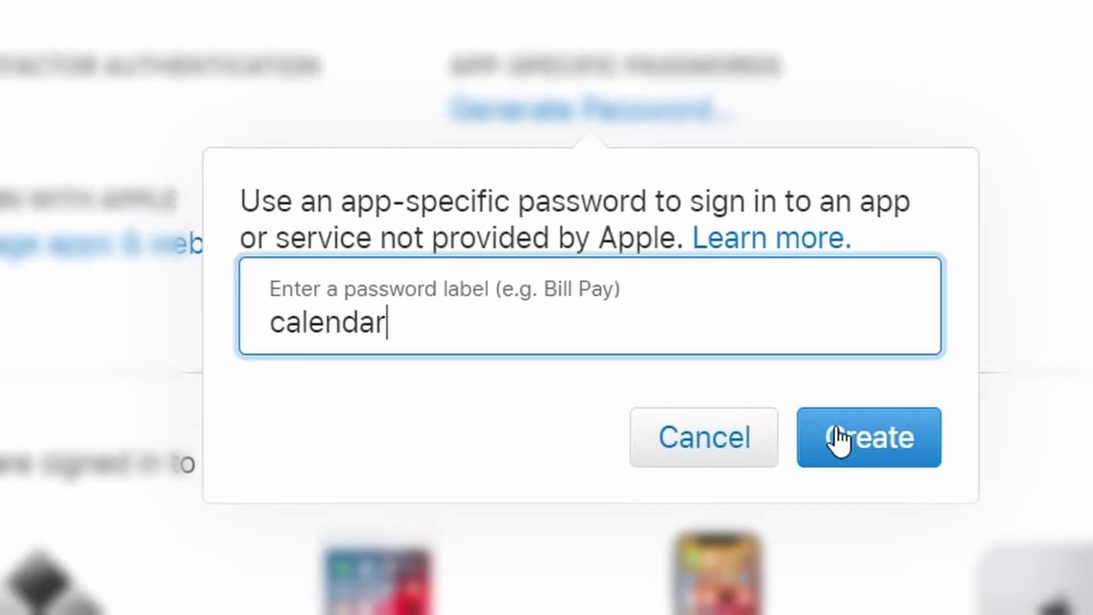
left_click(837, 439)
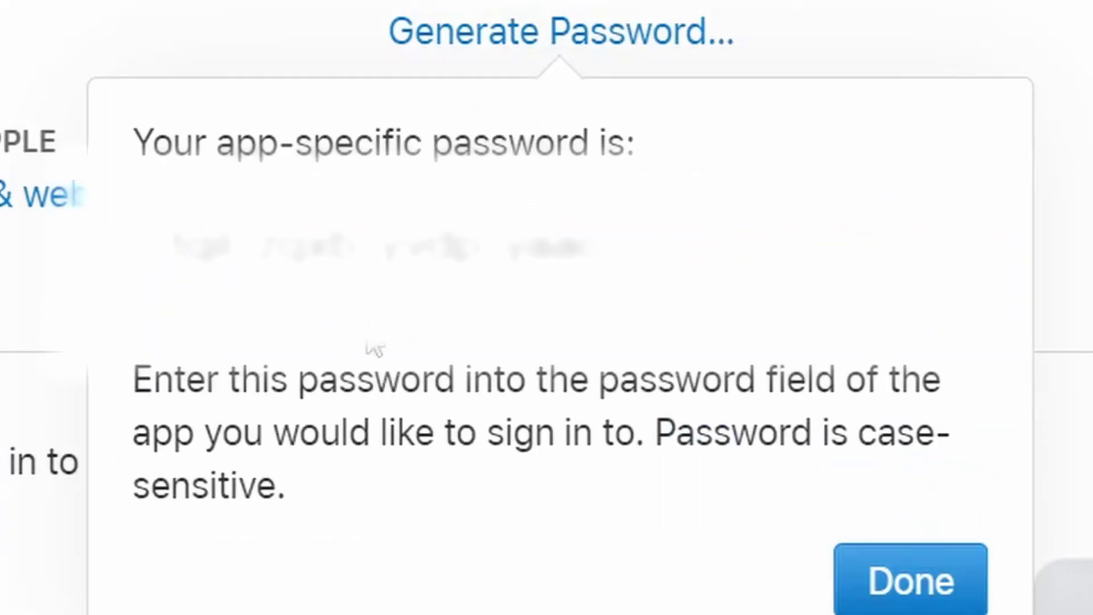
Copy the generated password and open Manage Accounts in Windows Calendar settings.
left_click_drag(604, 251, 135, 268)
right_click(268, 262)
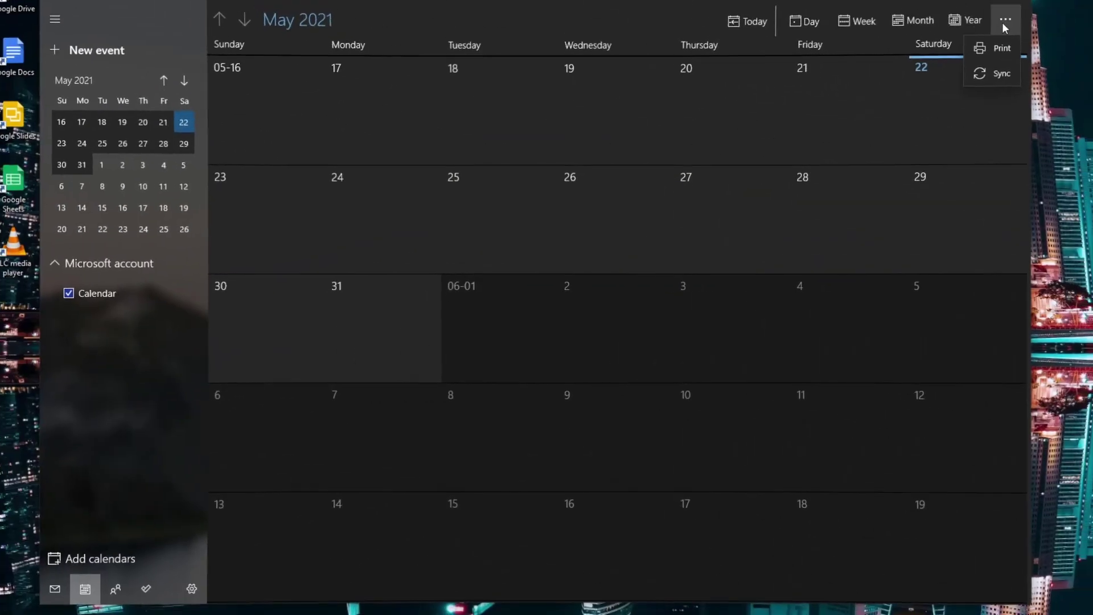
left_click(261, 5)
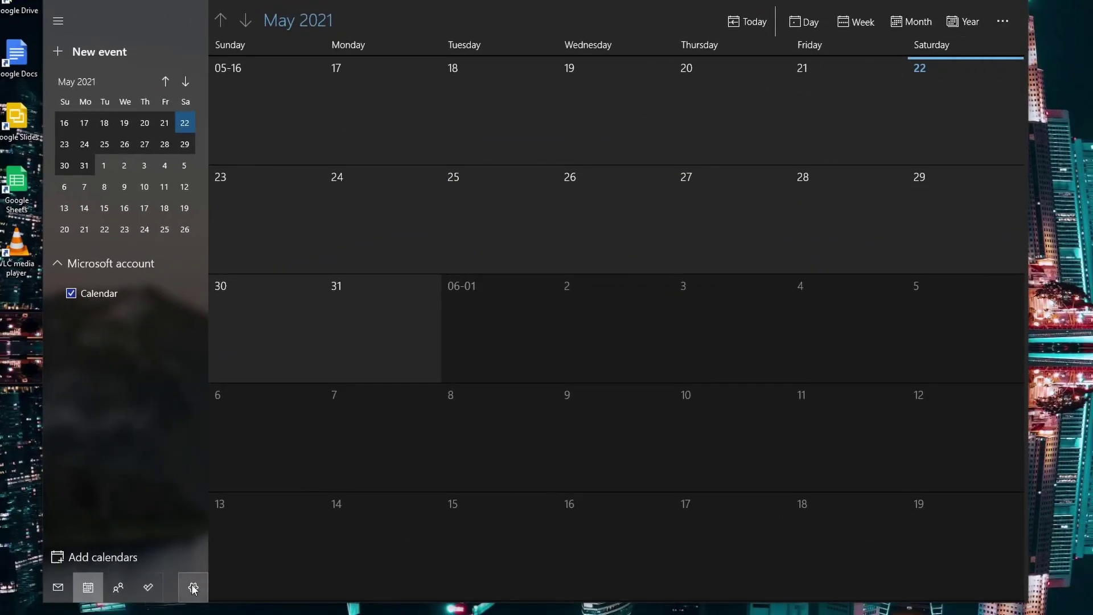
left_click(193, 589)
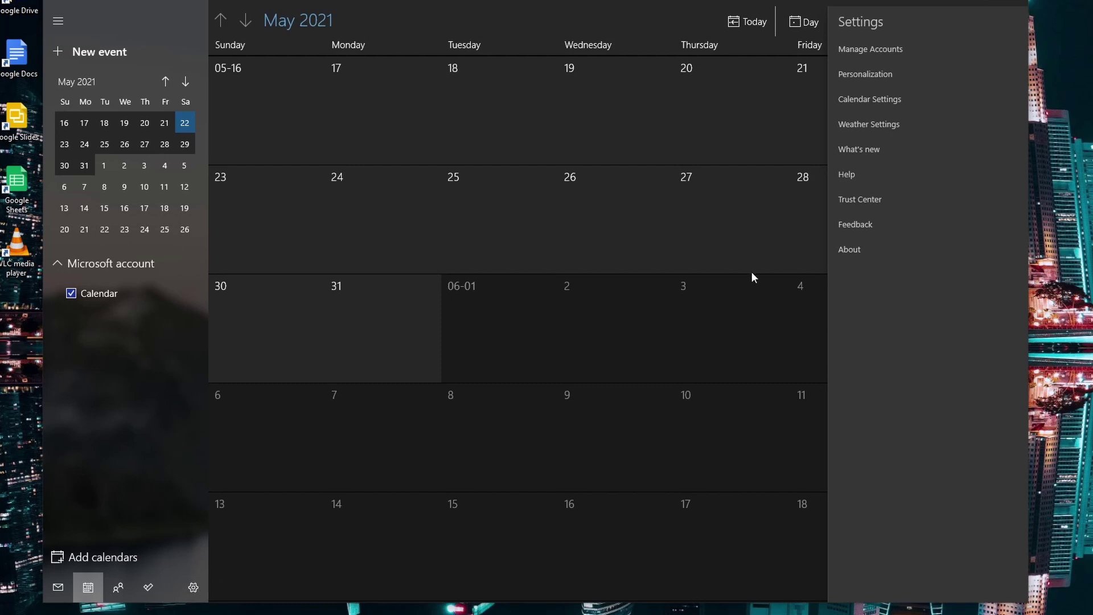
left_click(864, 53)
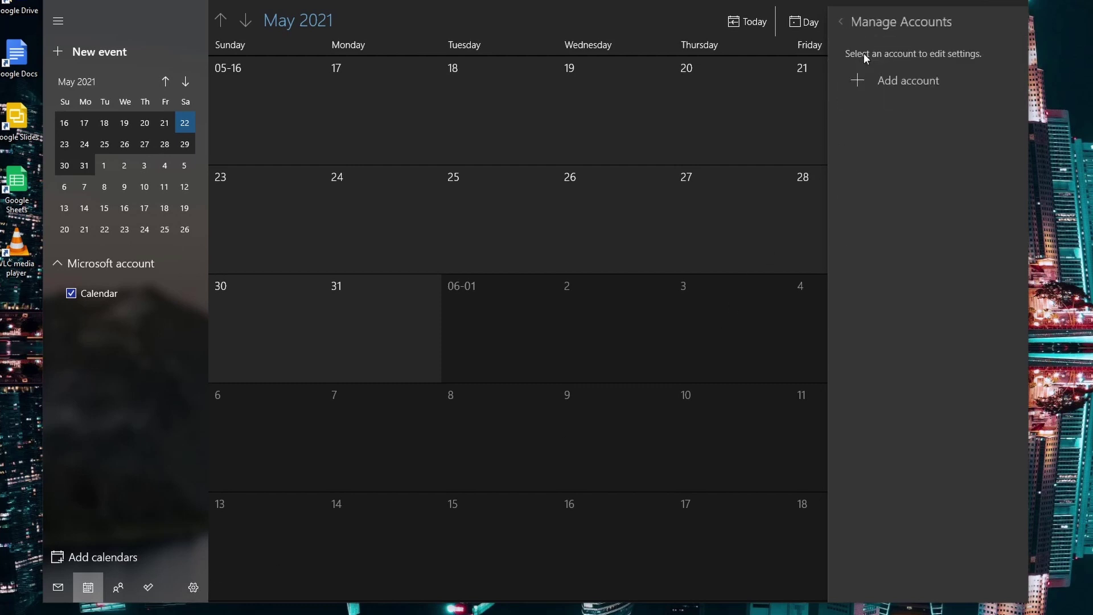
Add an iCloud account with the iCloud email, sender name HFT and the pasted app-specific password.
left_click(860, 86)
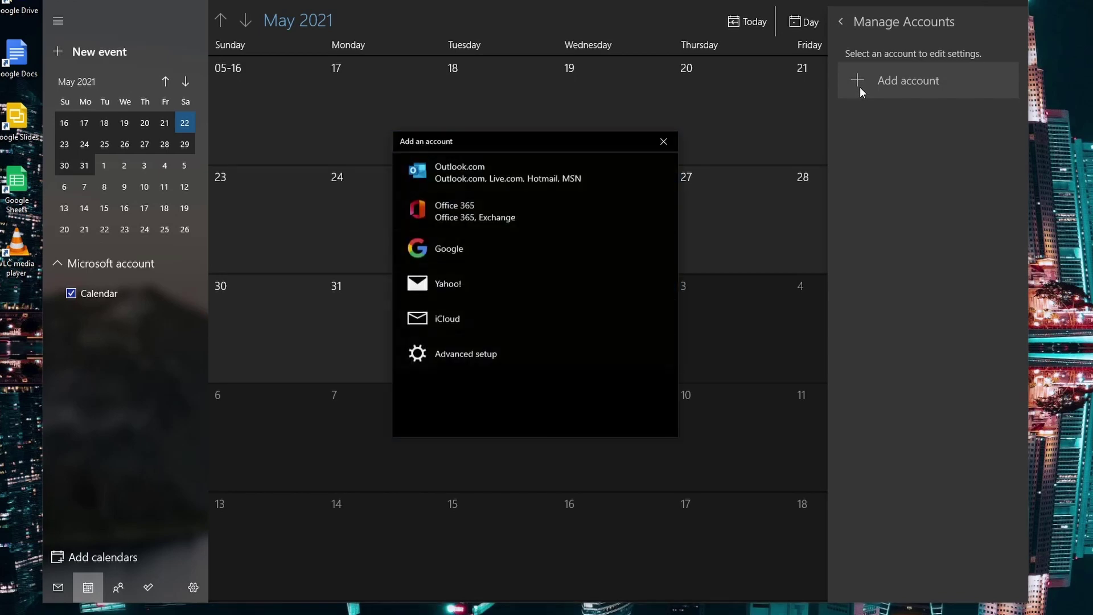
left_click(458, 323)
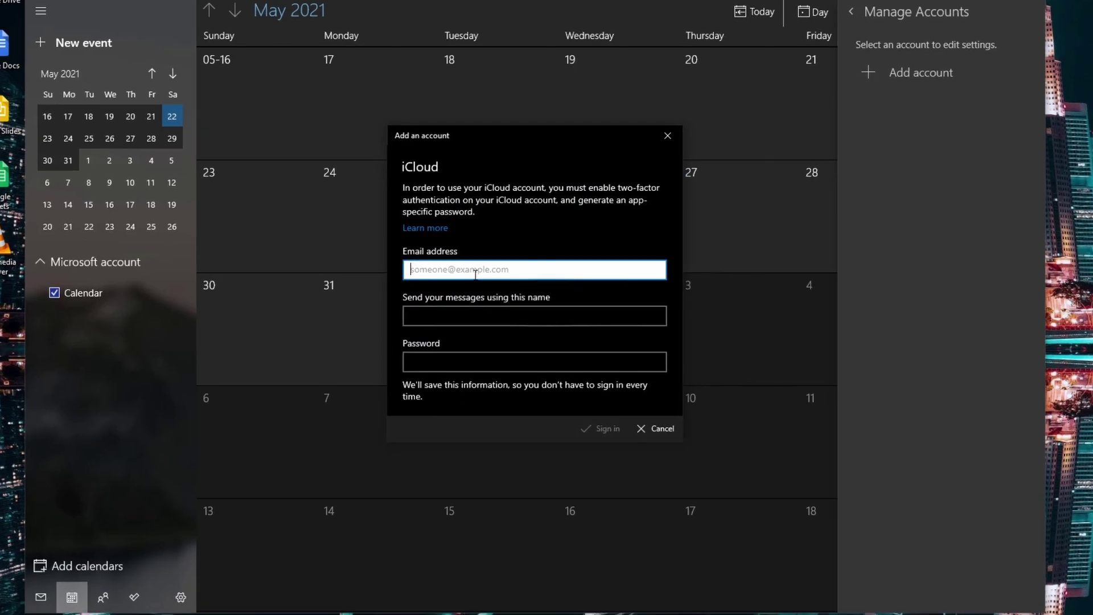
type("@icloud.com")
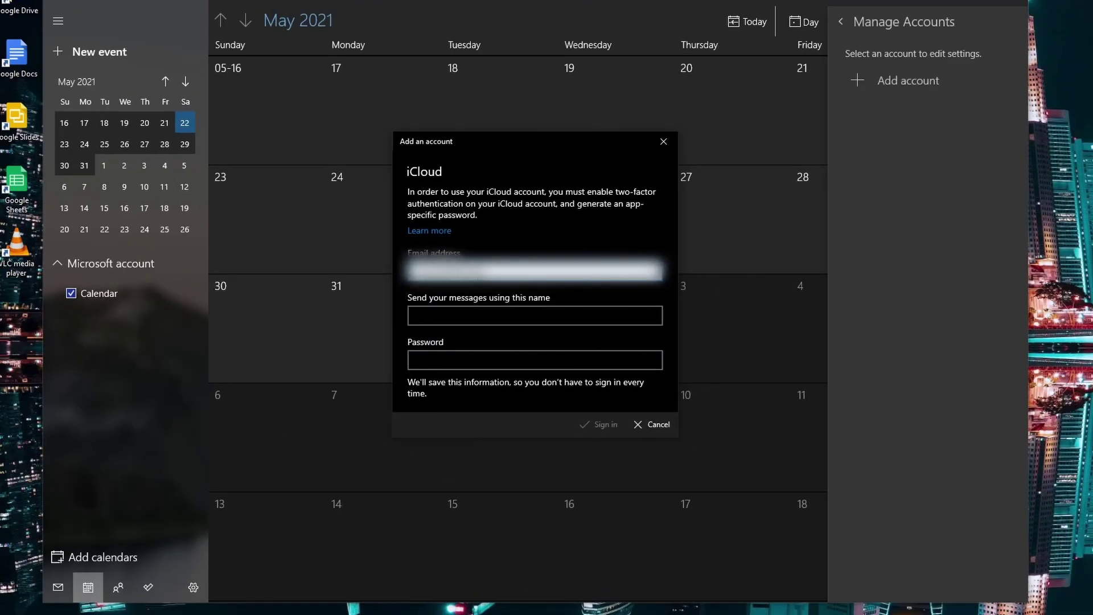
key("Tab")
type("HFT")
left_click(469, 361)
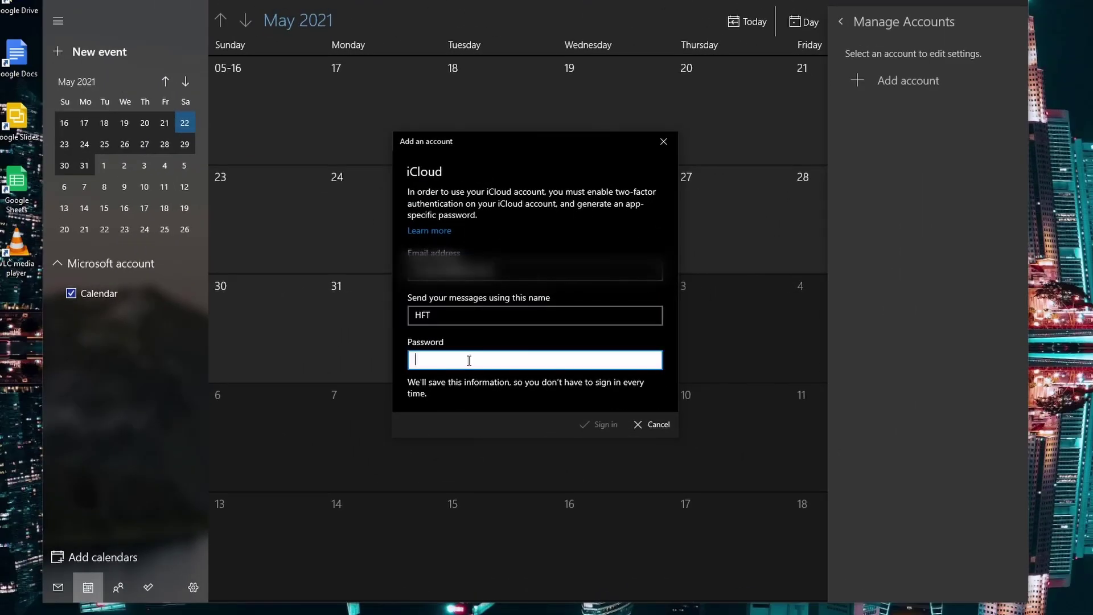
key("ctrl+v")
left_click(592, 424)
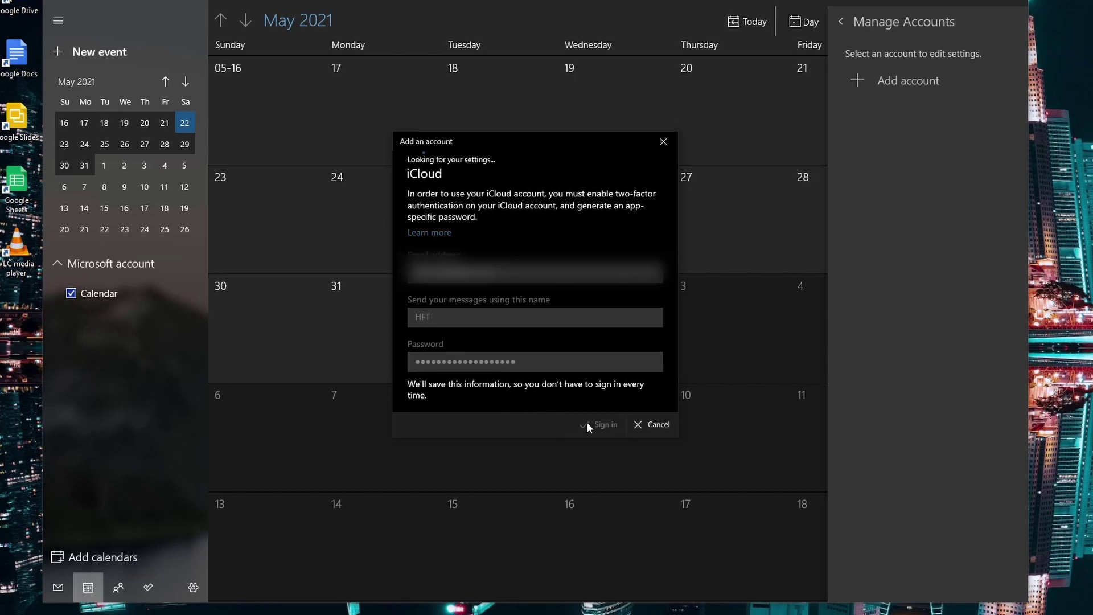